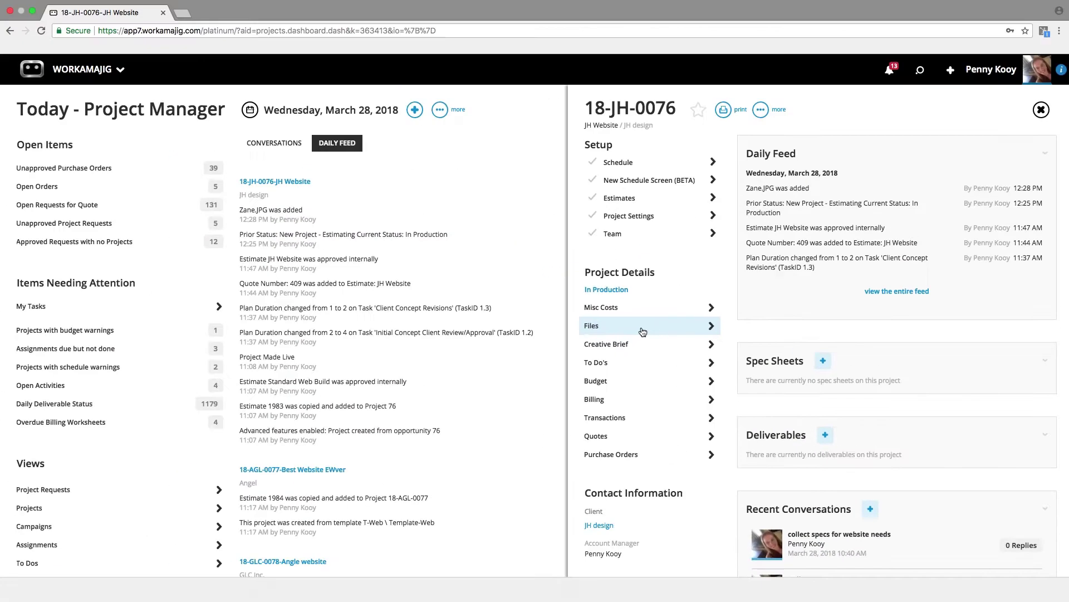
# Step: Add a deliverable named 'review this' to the JH Website project and start its Internal Review 1 round
pyautogui.click(389, 178)
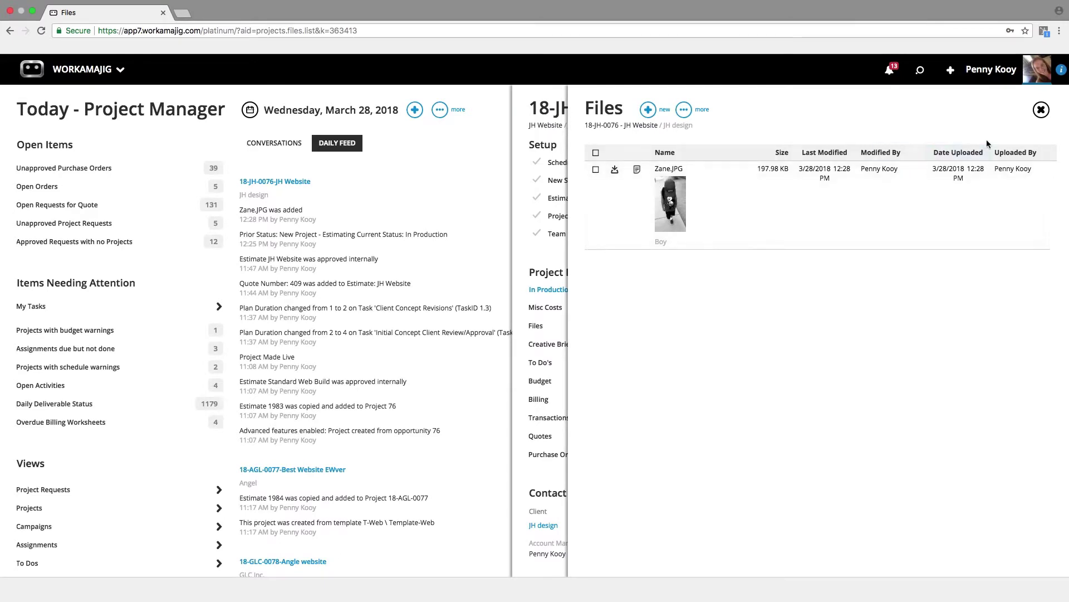
pyautogui.click(1041, 109)
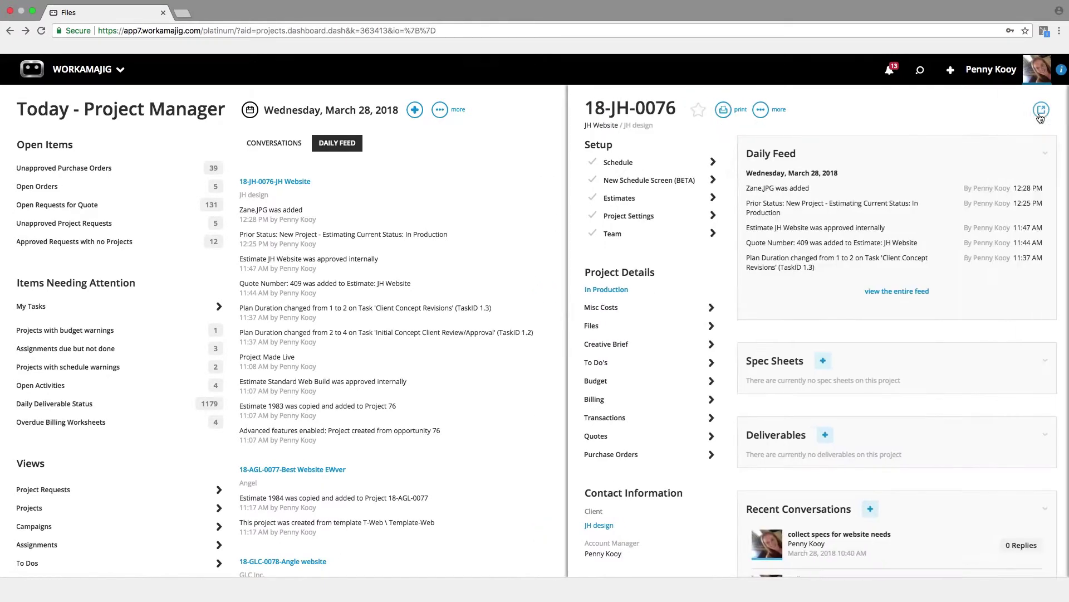
pyautogui.click(825, 437)
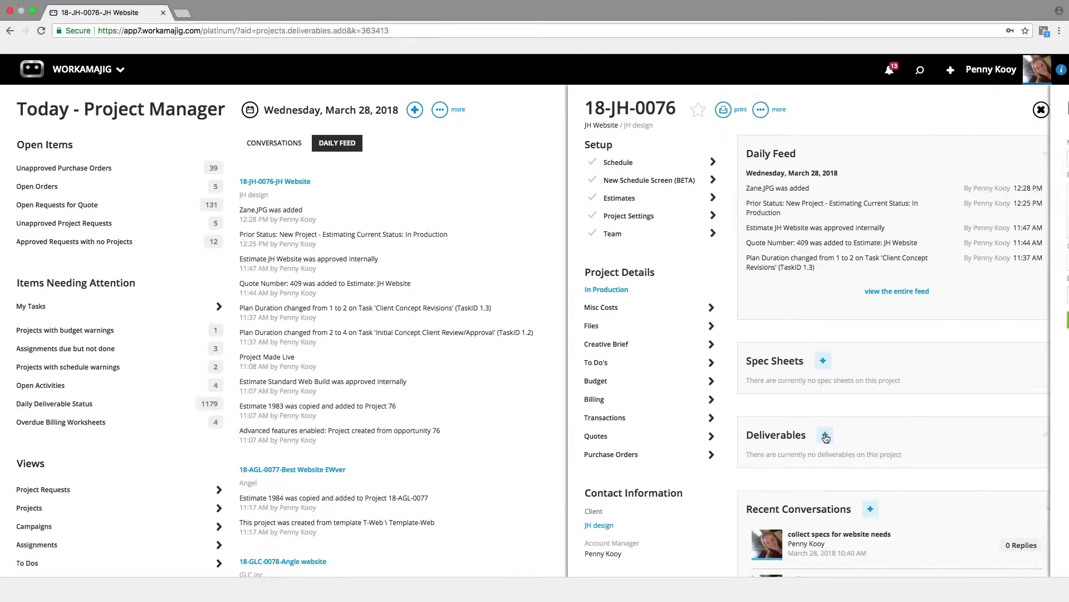
pyautogui.write('review this')
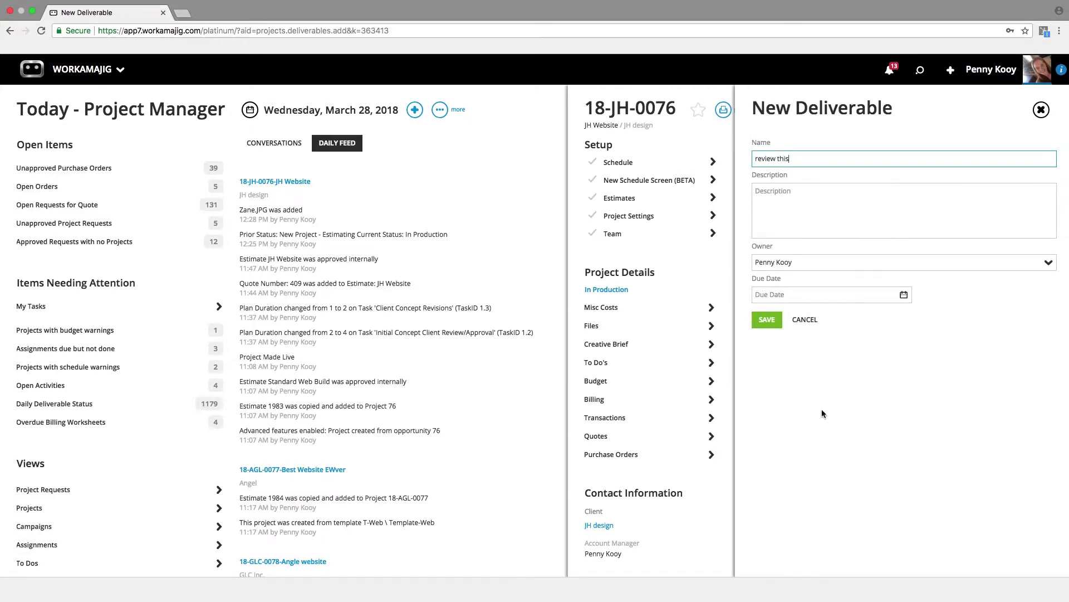
pyautogui.click(765, 320)
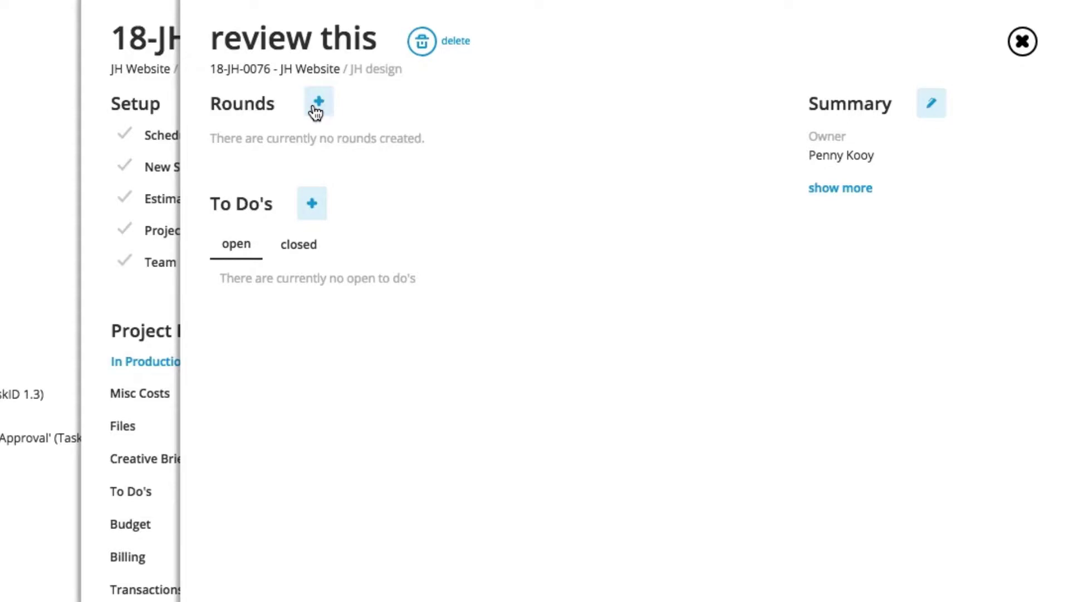
pyautogui.click(316, 109)
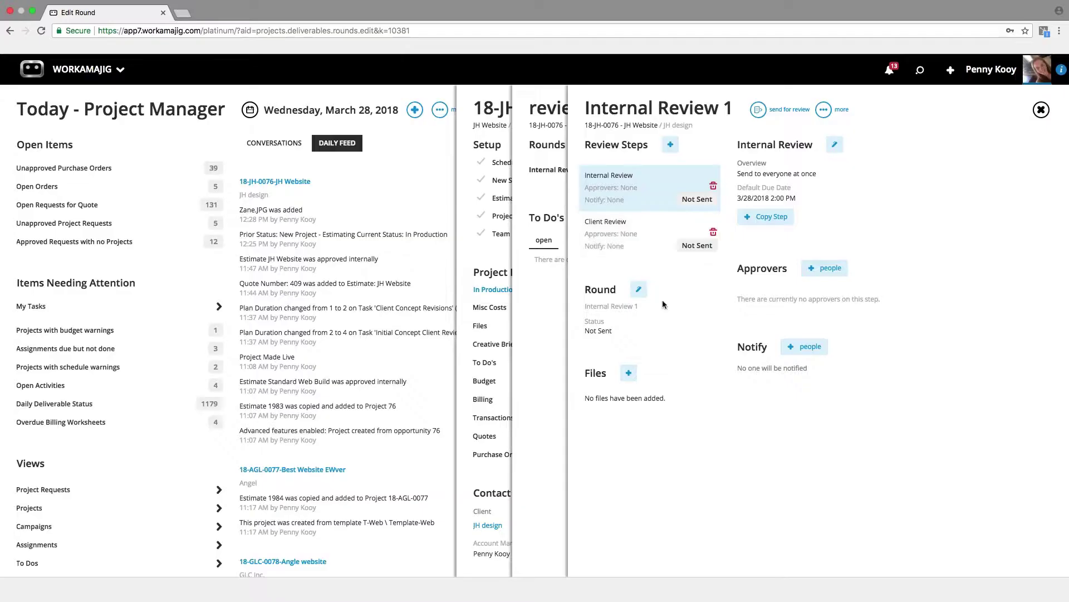
# Step: Attach the existing project file Zane.JPG to the Internal Review 1 round
pyautogui.click(628, 373)
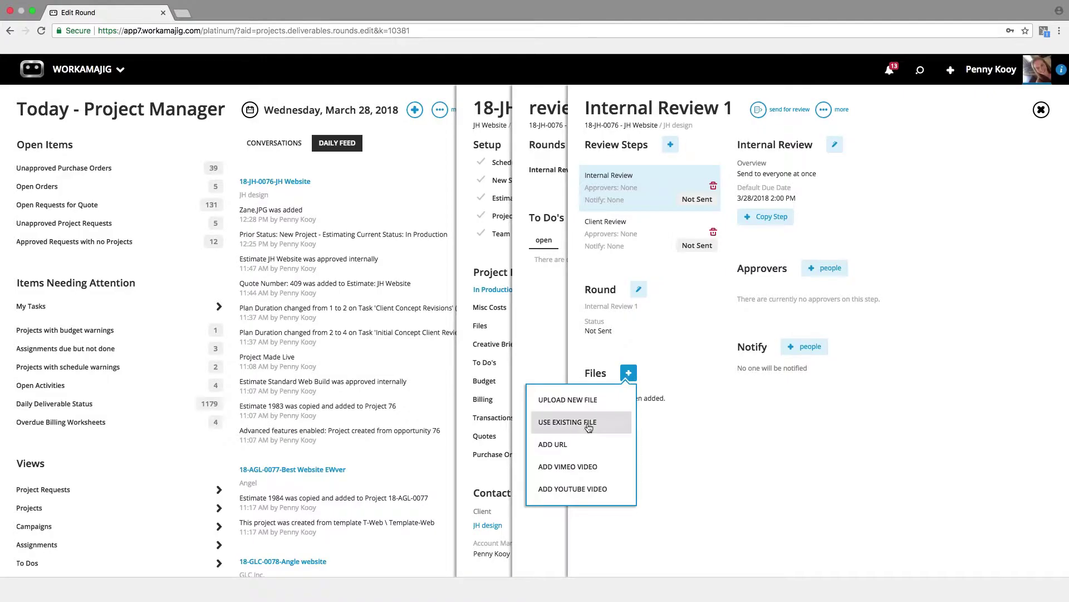
pyautogui.click(588, 424)
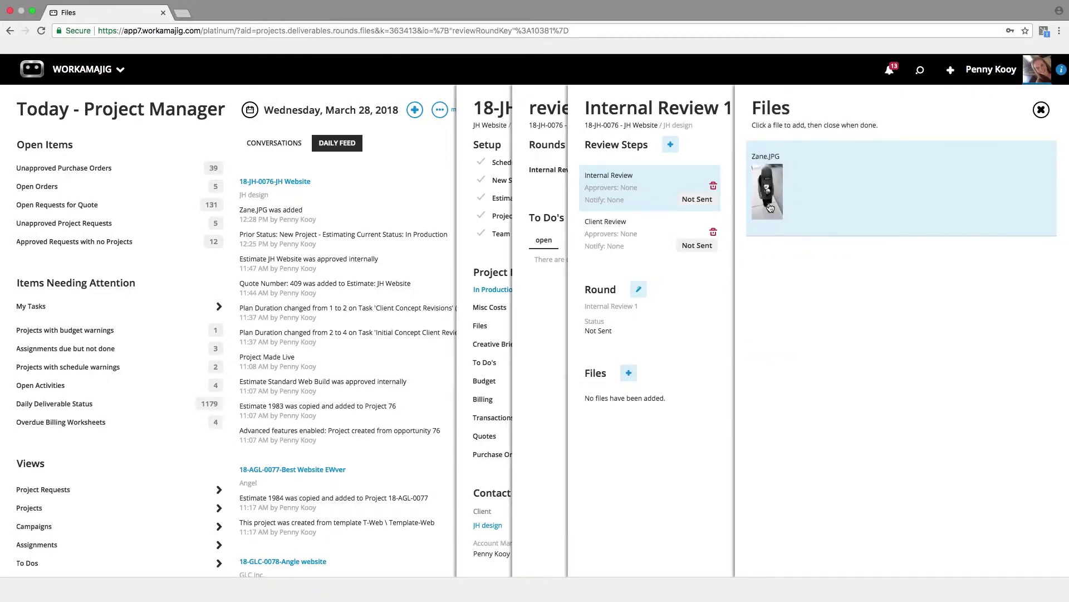
pyautogui.click(768, 192)
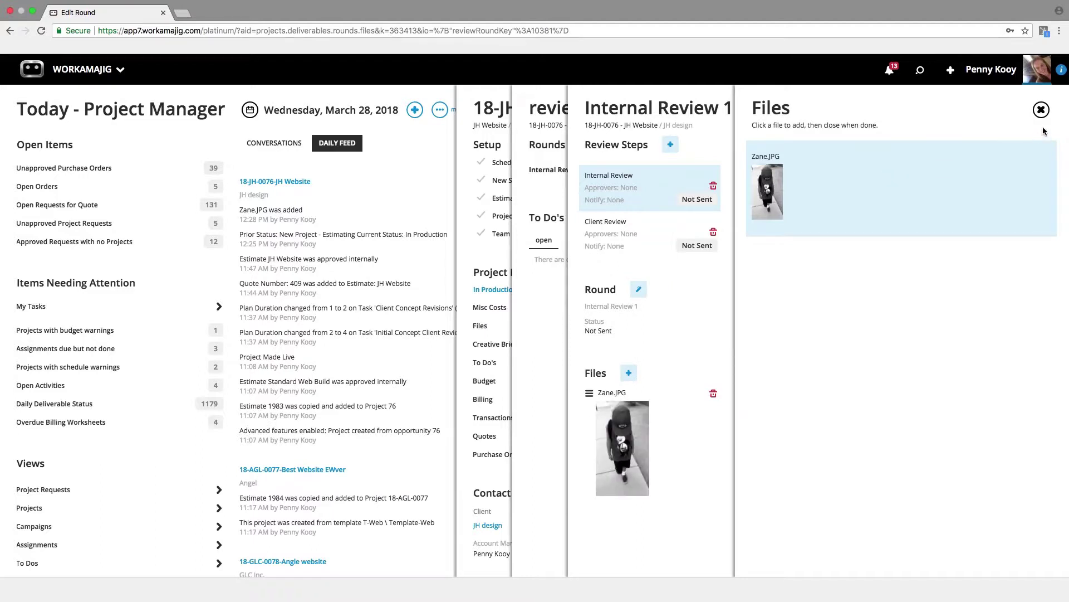
pyautogui.click(1041, 110)
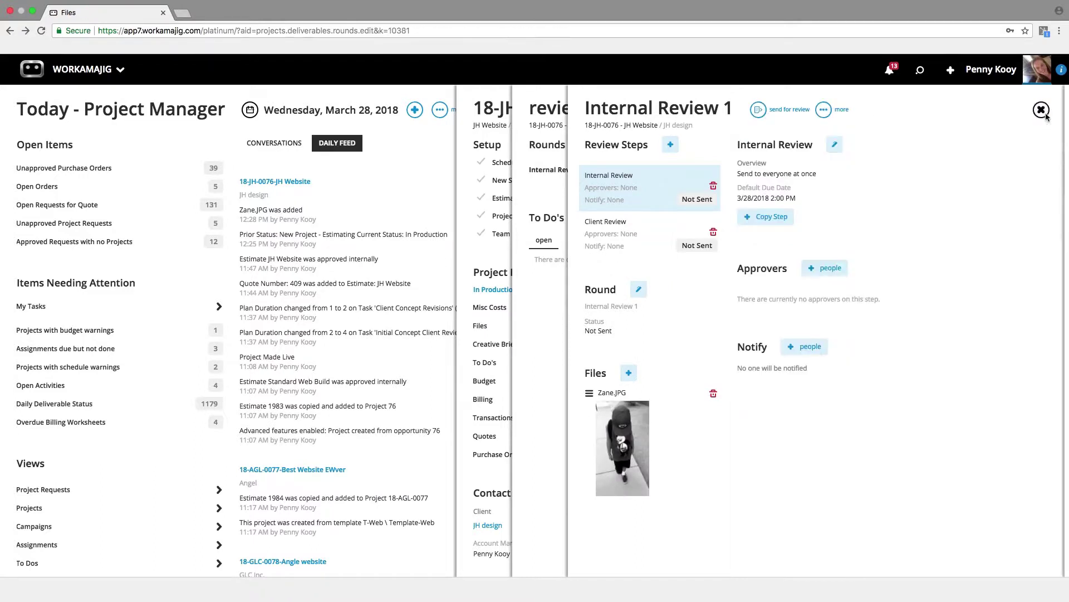
# Step: Turn off reminders on the Internal Review step, save it, and bring up the approvers list
pyautogui.click(835, 146)
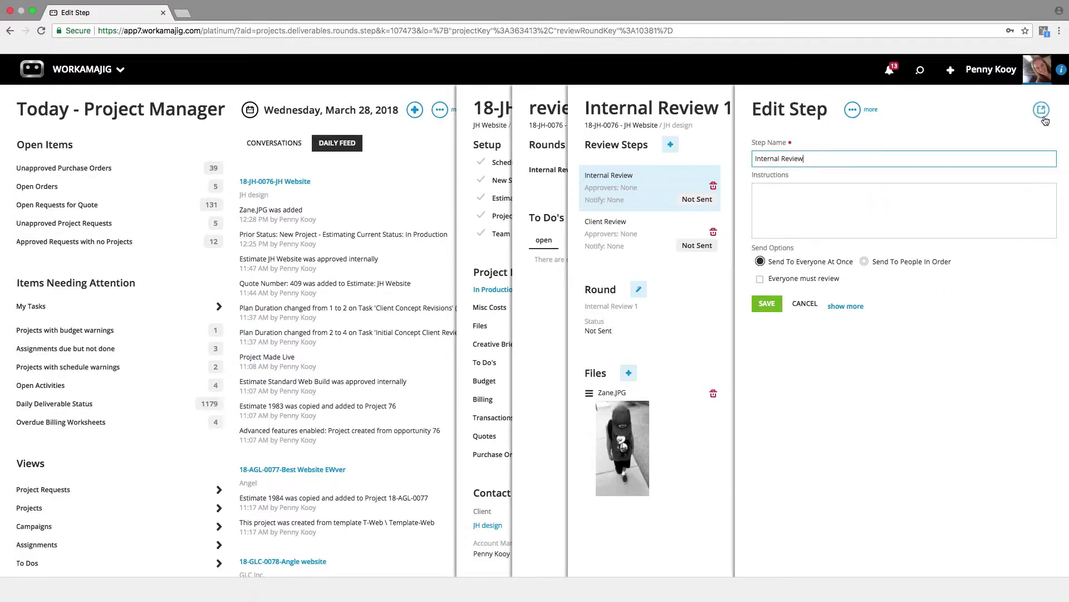
pyautogui.click(1041, 110)
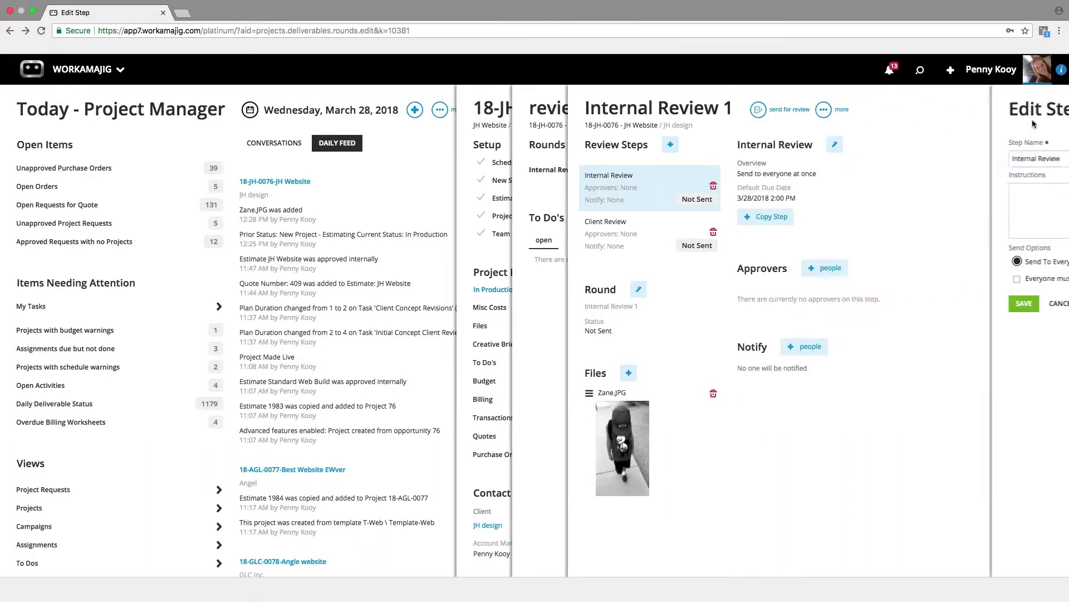
pyautogui.click(834, 145)
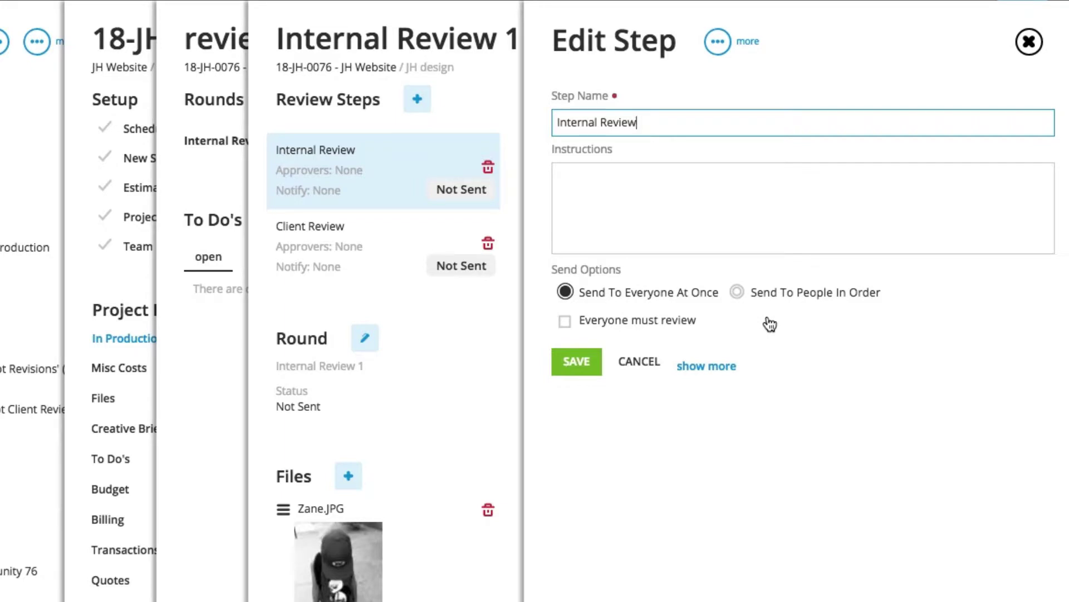
pyautogui.click(706, 365)
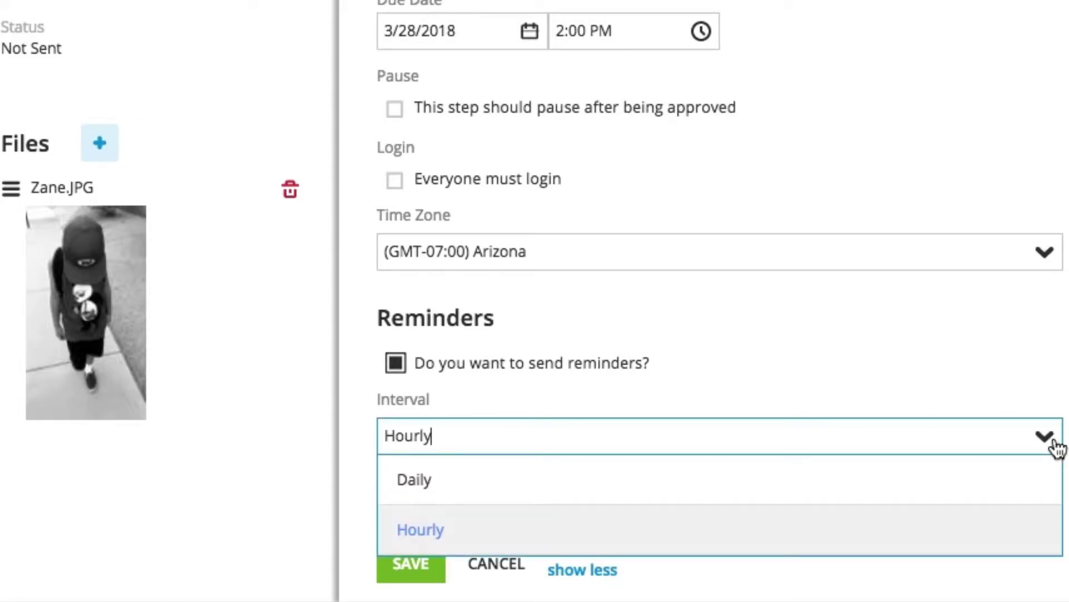
pyautogui.click(1056, 446)
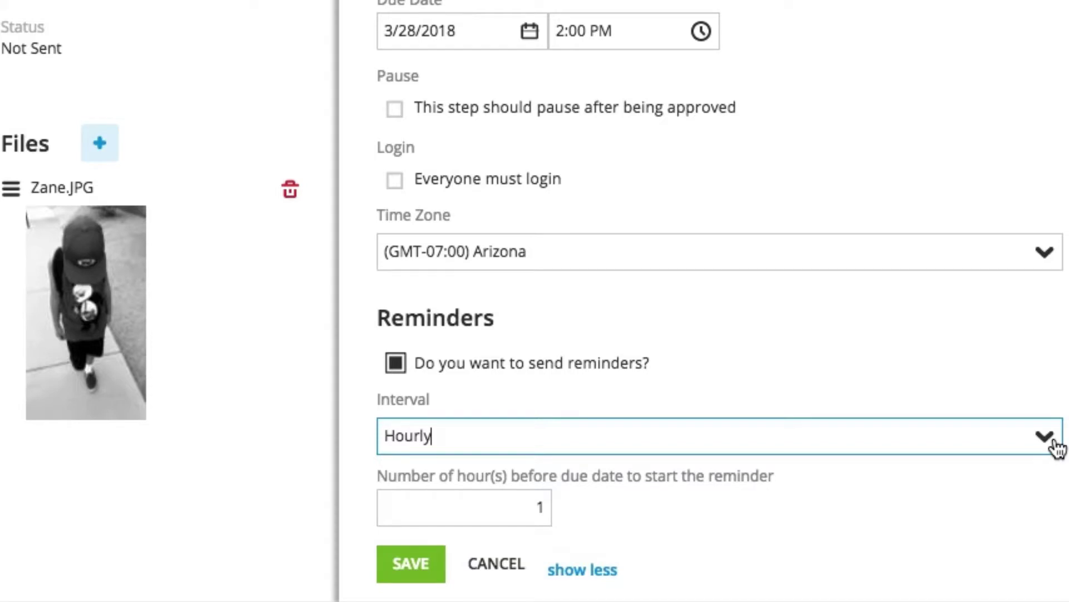
pyautogui.click(395, 362)
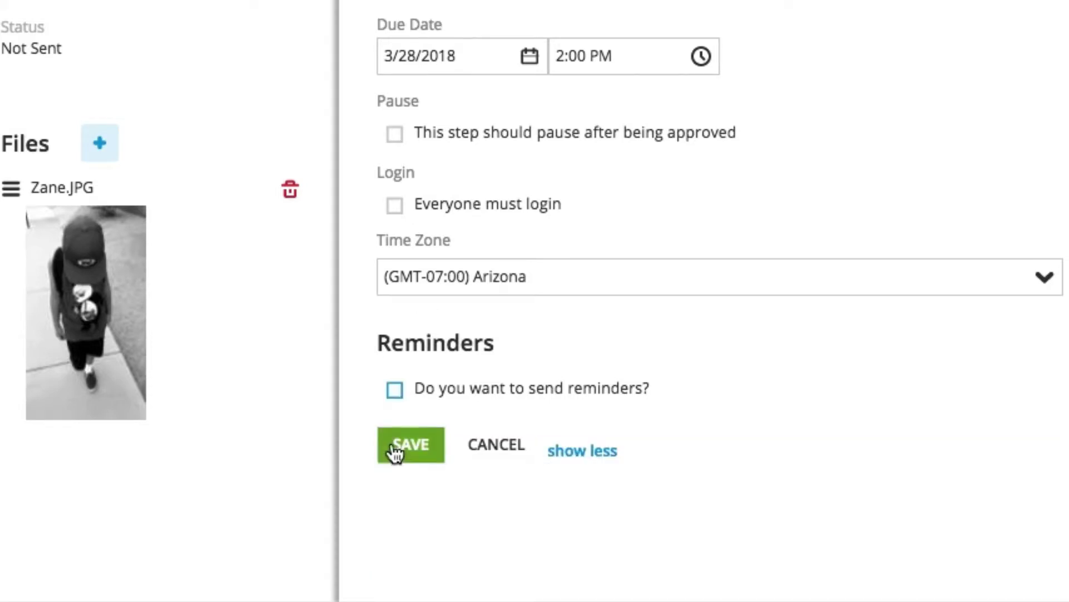
pyautogui.click(401, 450)
pyautogui.click(647, 386)
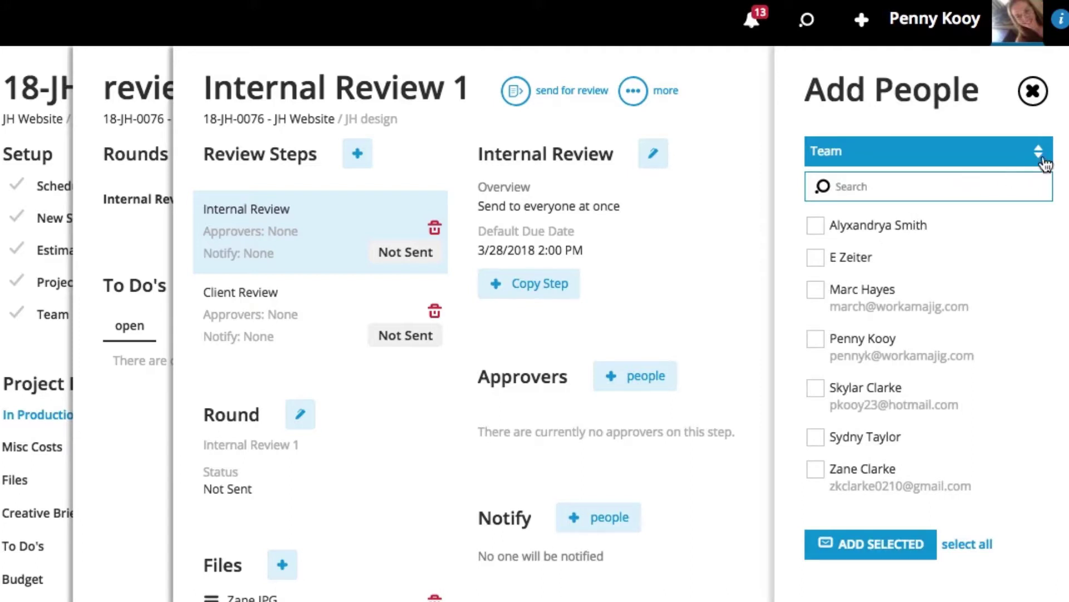
# Step: Add three team members as Internal Review approvers and send the round for review
pyautogui.click(1039, 156)
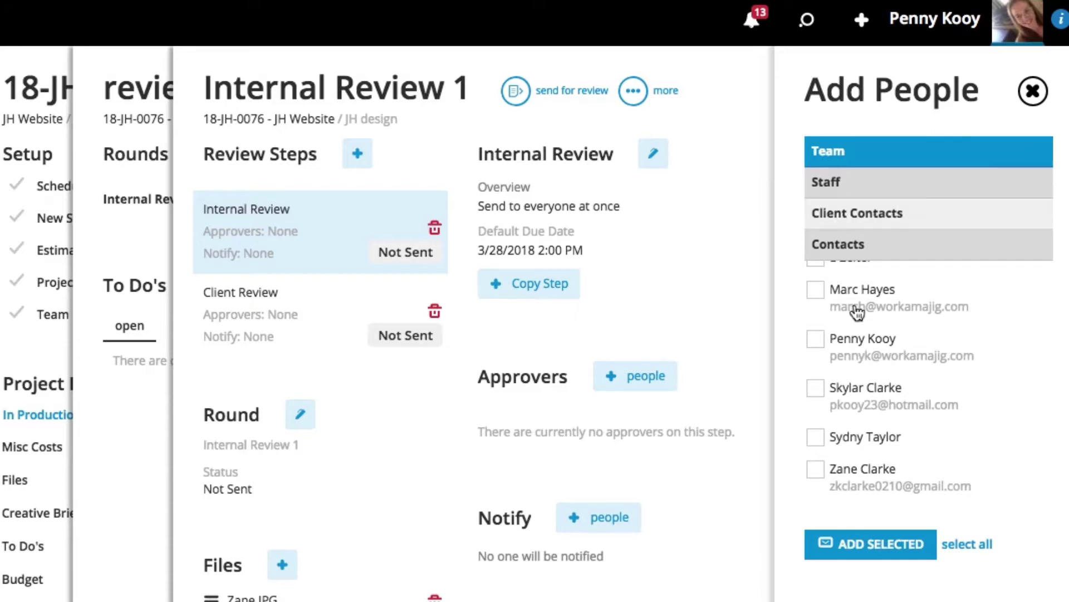
pyautogui.click(816, 339)
pyautogui.click(815, 257)
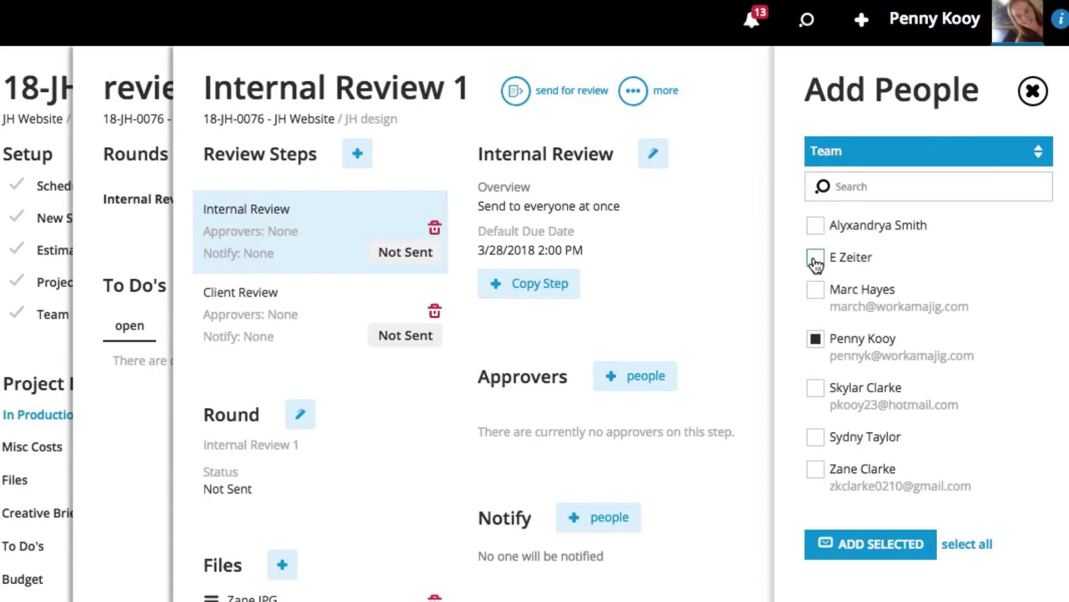
pyautogui.click(816, 226)
pyautogui.click(885, 555)
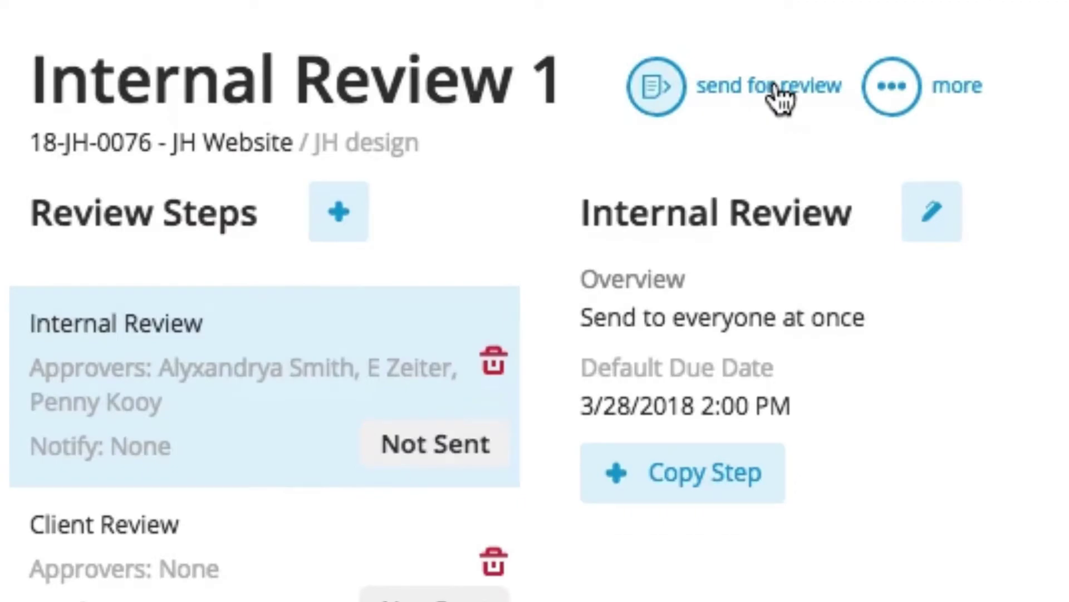
pyautogui.click(574, 91)
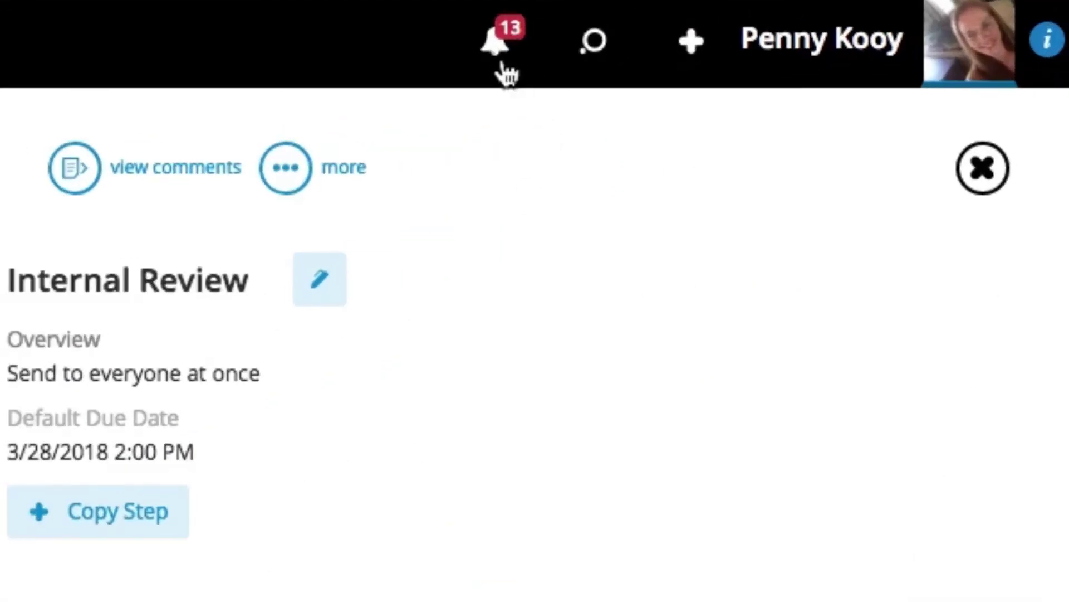
# Step: Open Notifications and list the Deliverables items awaiting approval
pyautogui.click(493, 55)
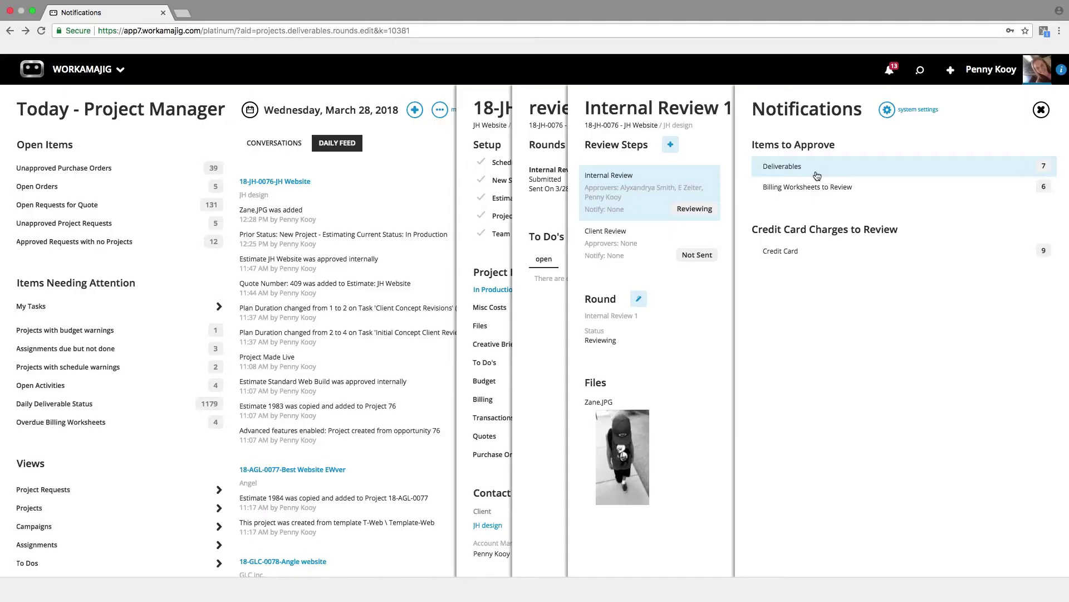
pyautogui.click(816, 175)
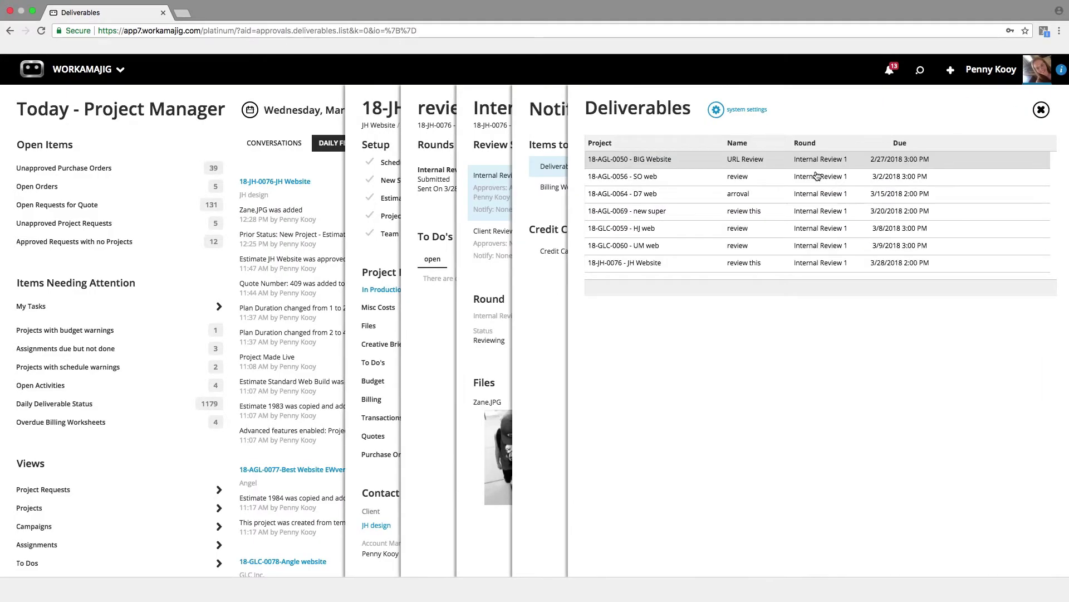
# Step: Open the 18-JH-0076 - JH Website Internal Review 1 round and rotate Zane.JPG a quarter turn
pyautogui.click(749, 266)
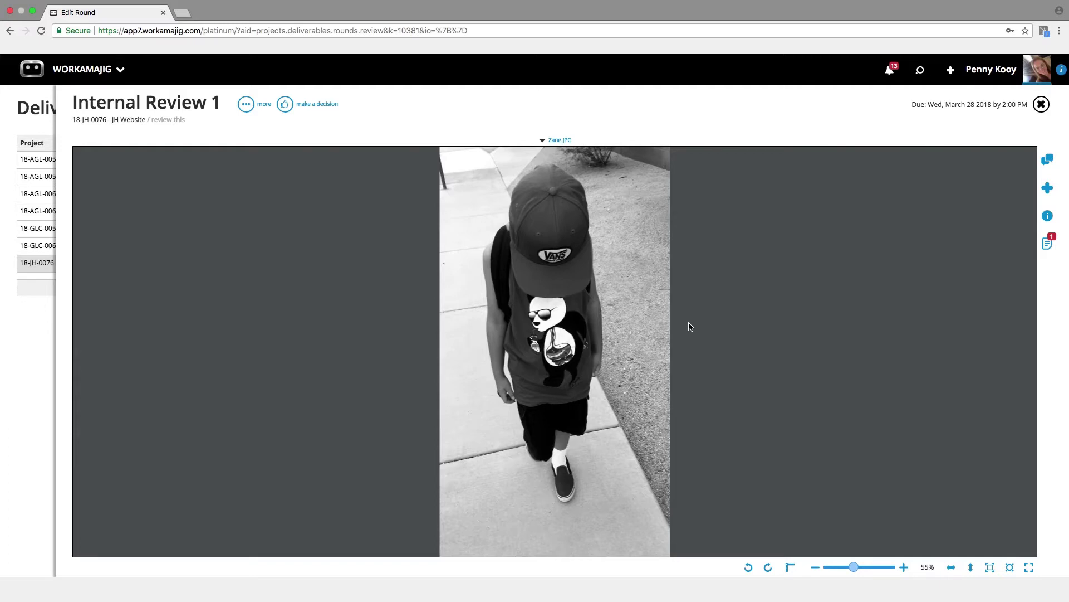
pyautogui.click(768, 567)
# Step: Rotate Zane.JPG back upright, turn on rulers, zoom out, and show the round's files
pyautogui.click(769, 568)
pyautogui.click(769, 567)
pyautogui.click(792, 567)
pyautogui.moveTo(853, 567)
pyautogui.mouseDown()
pyautogui.moveTo(867, 568)
pyautogui.moveTo(849, 569)
pyautogui.mouseUp()
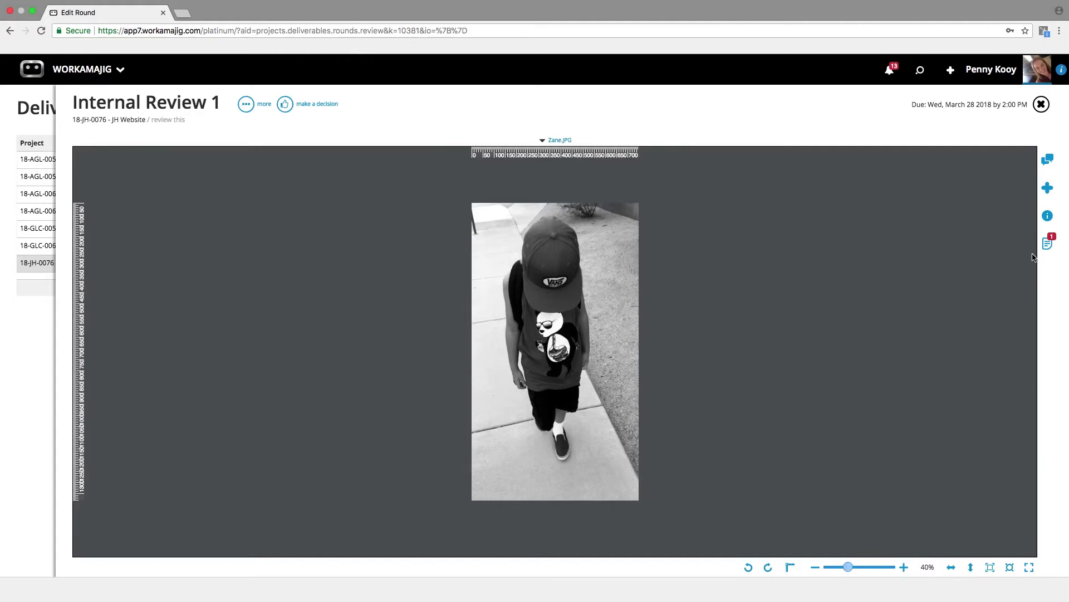
pyautogui.click(1050, 246)
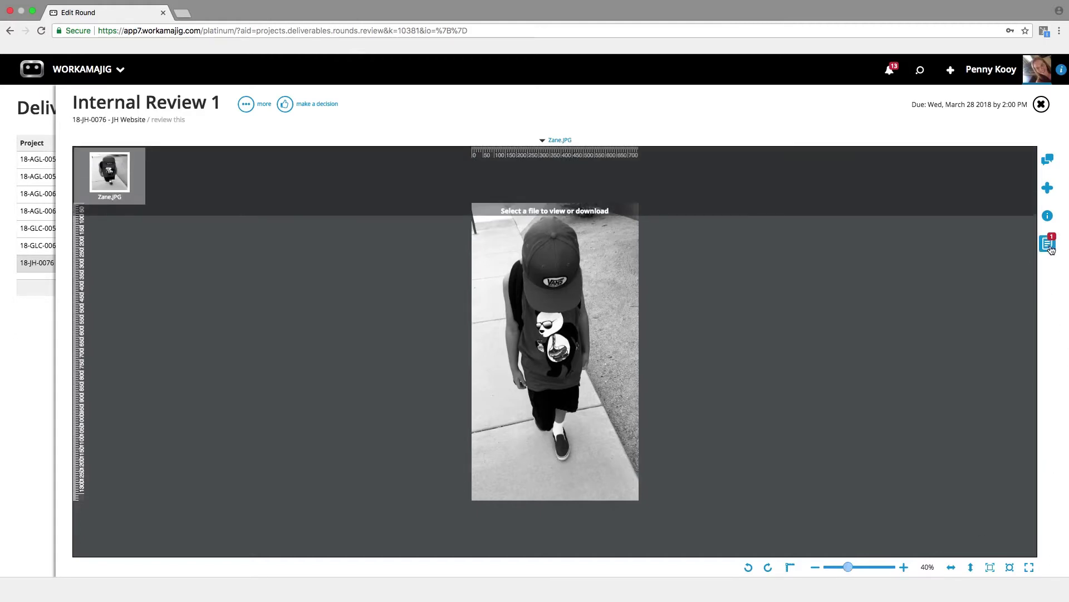
pyautogui.moveTo(109, 167)
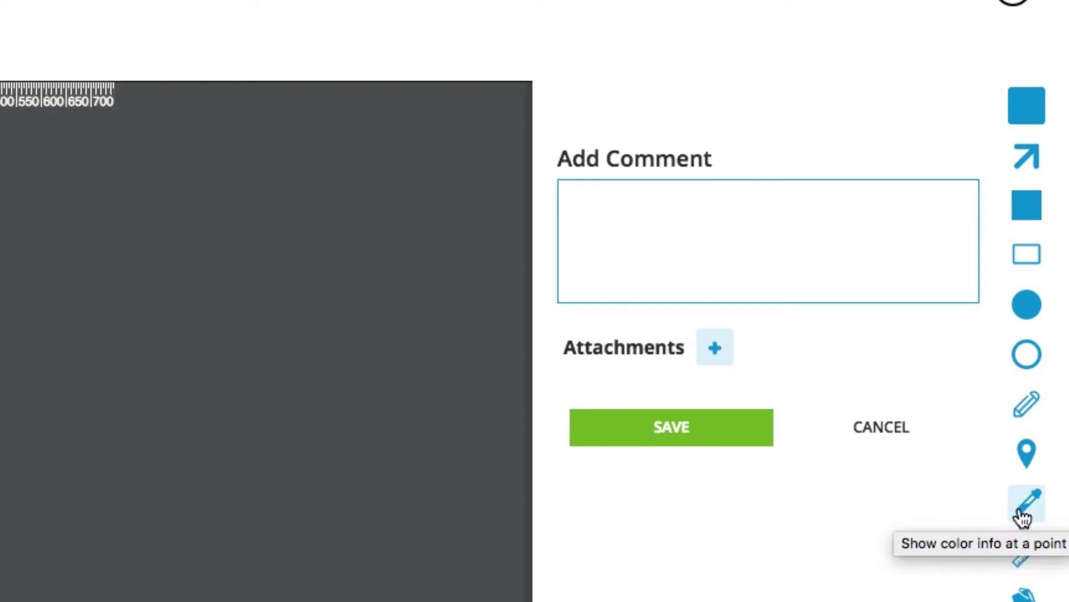
# Step: Draw an arrow at the rock on Zane.JPG and save the comment 'see this rock'
pyautogui.click(1025, 160)
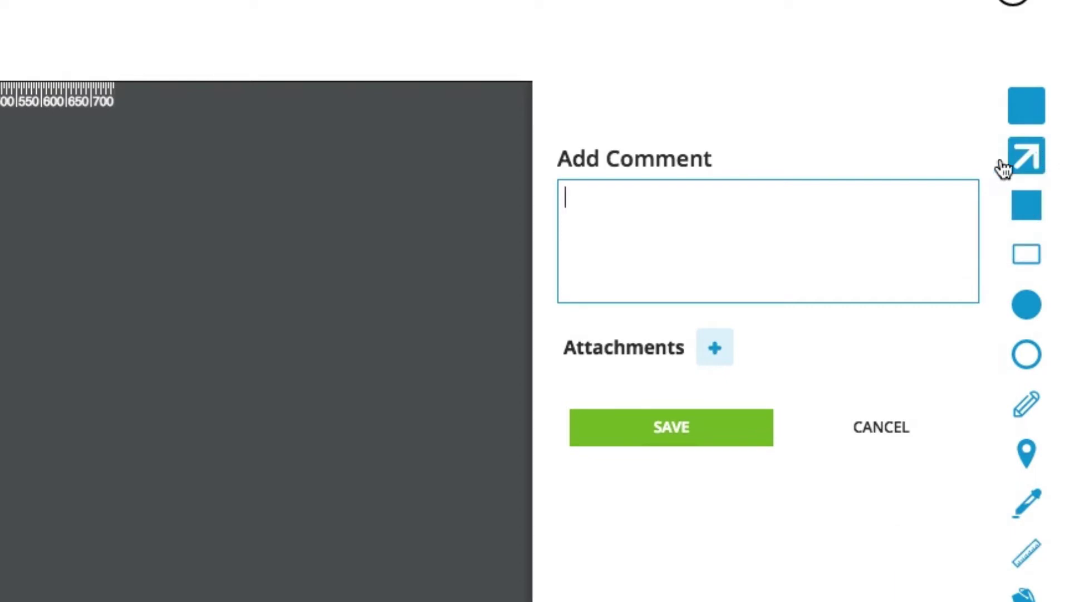
pyautogui.click(83, 341)
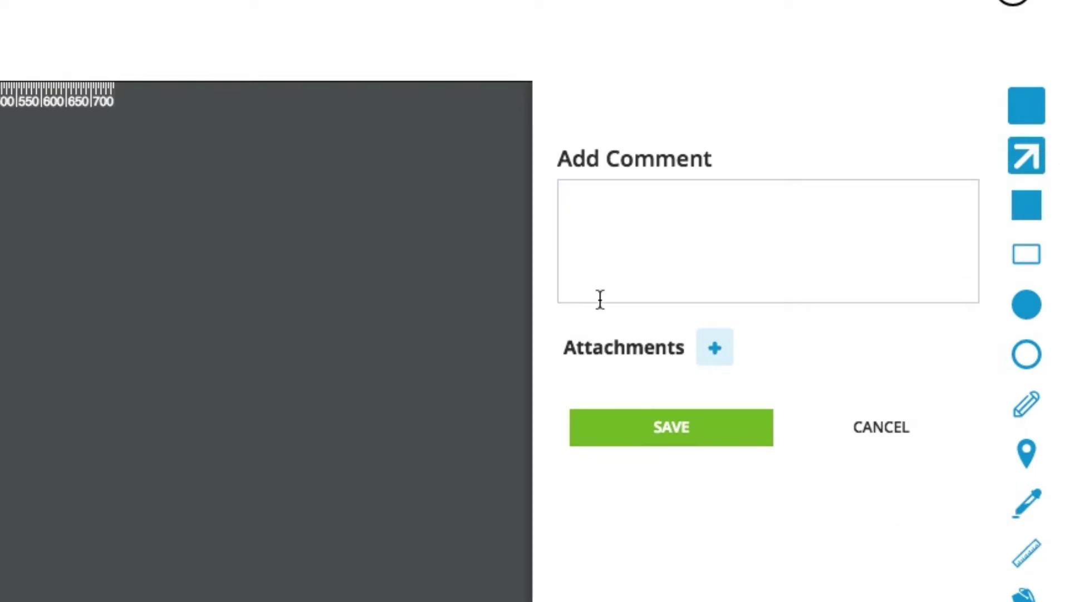
pyautogui.click(727, 258)
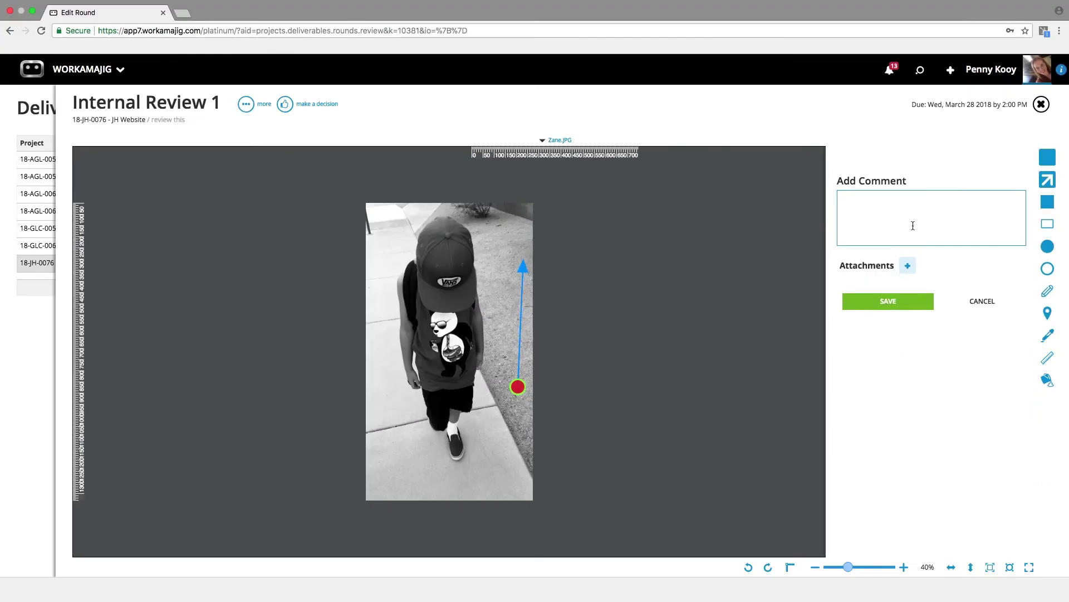
pyautogui.write('see this rock')
pyautogui.click(898, 302)
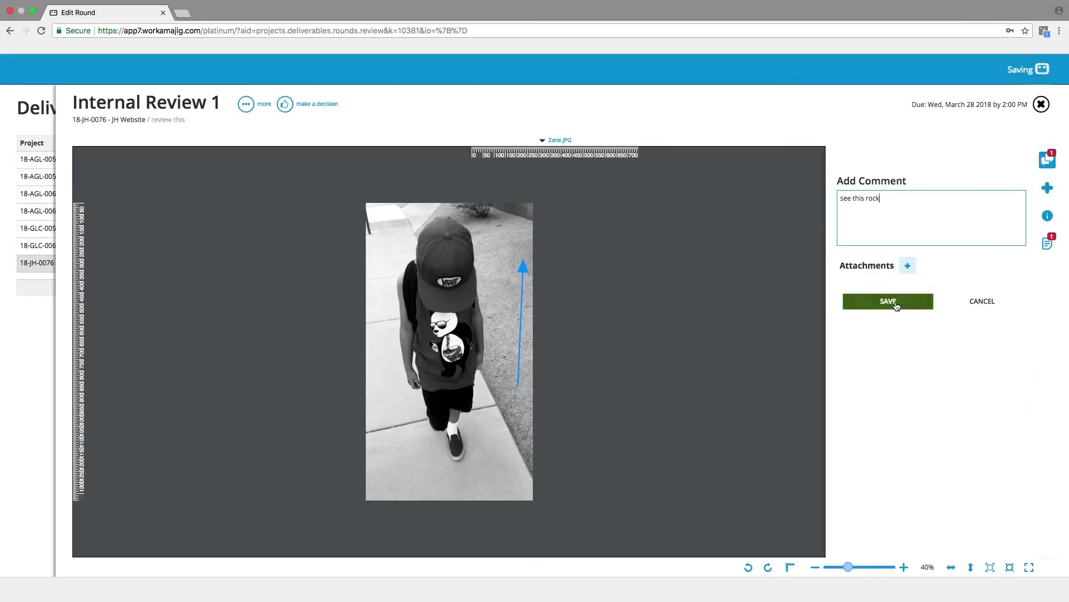
pyautogui.click(1049, 189)
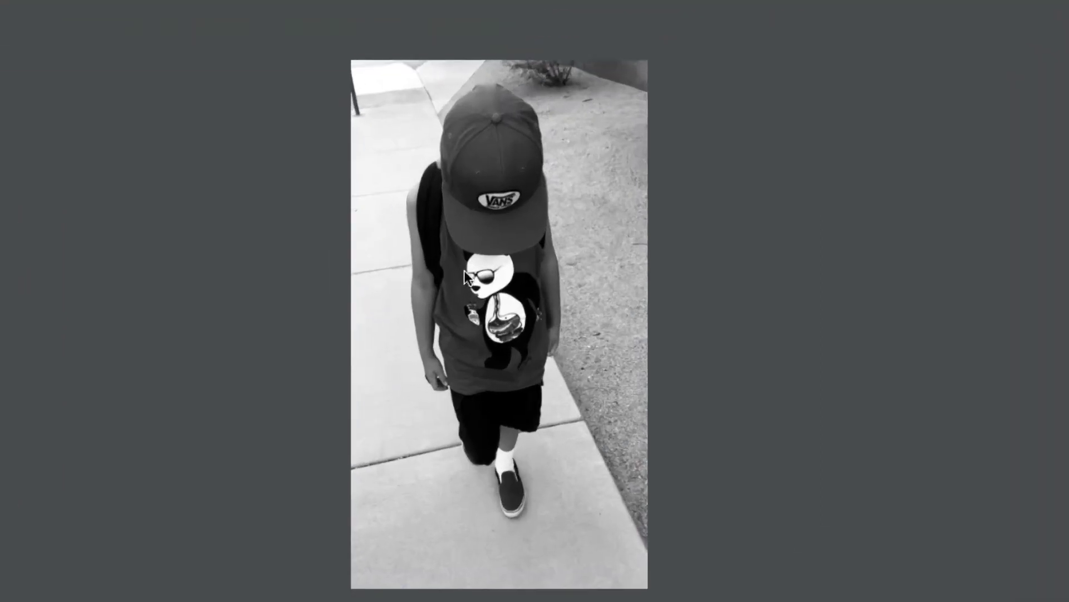
# Step: Circle the panda's sunglasses and save comment 2, 'change the glasses'
pyautogui.moveTo(430, 322); pyautogui.dragTo(448, 346)
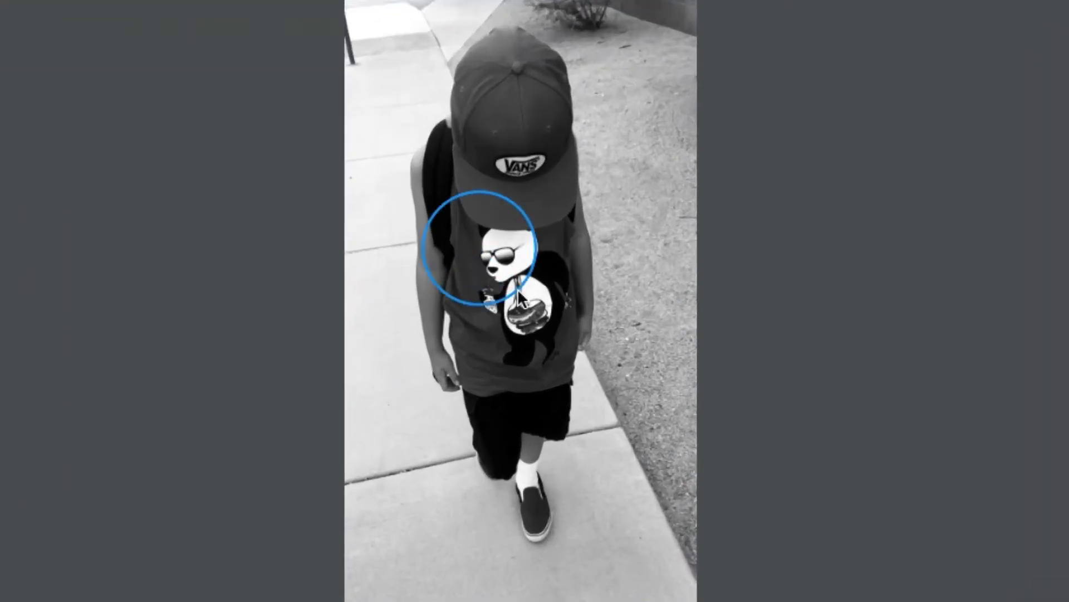
pyautogui.click(518, 288)
pyautogui.click(864, 211)
pyautogui.write('chang ethe glasses')
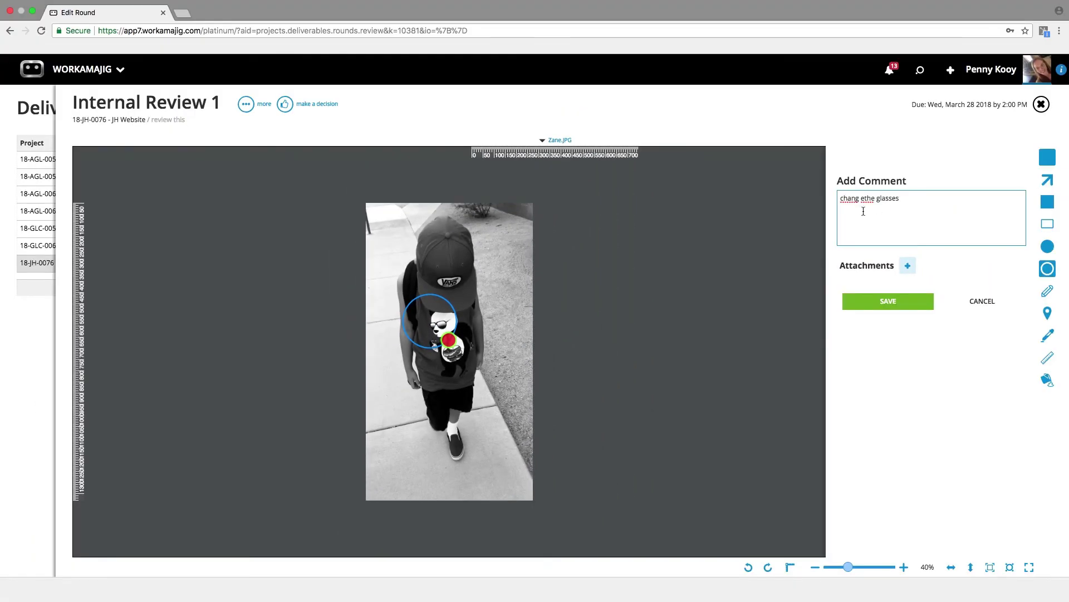
pyautogui.click(884, 308)
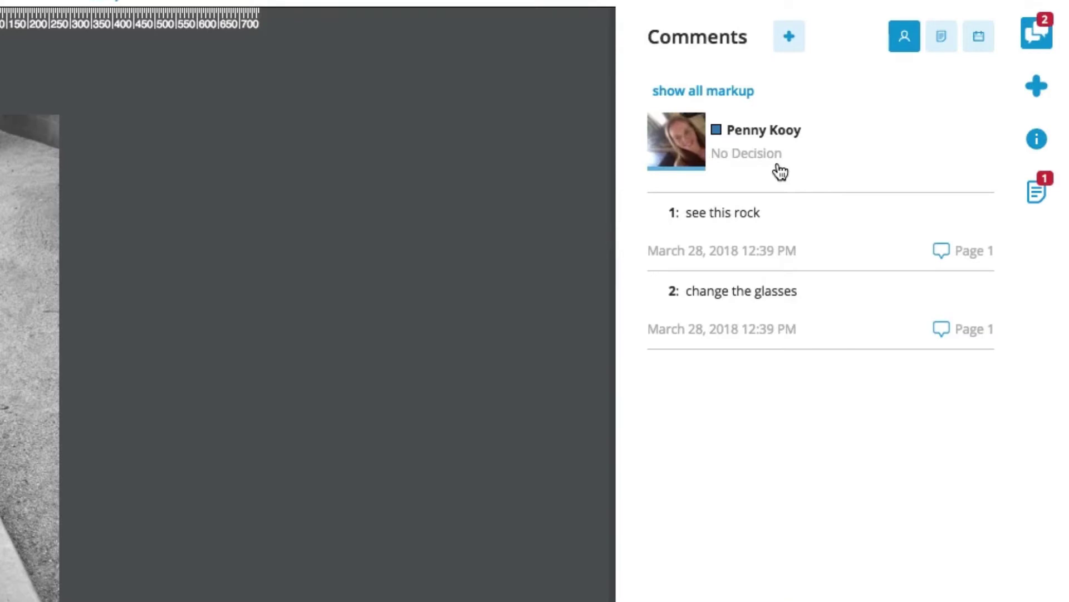
pyautogui.click(760, 220)
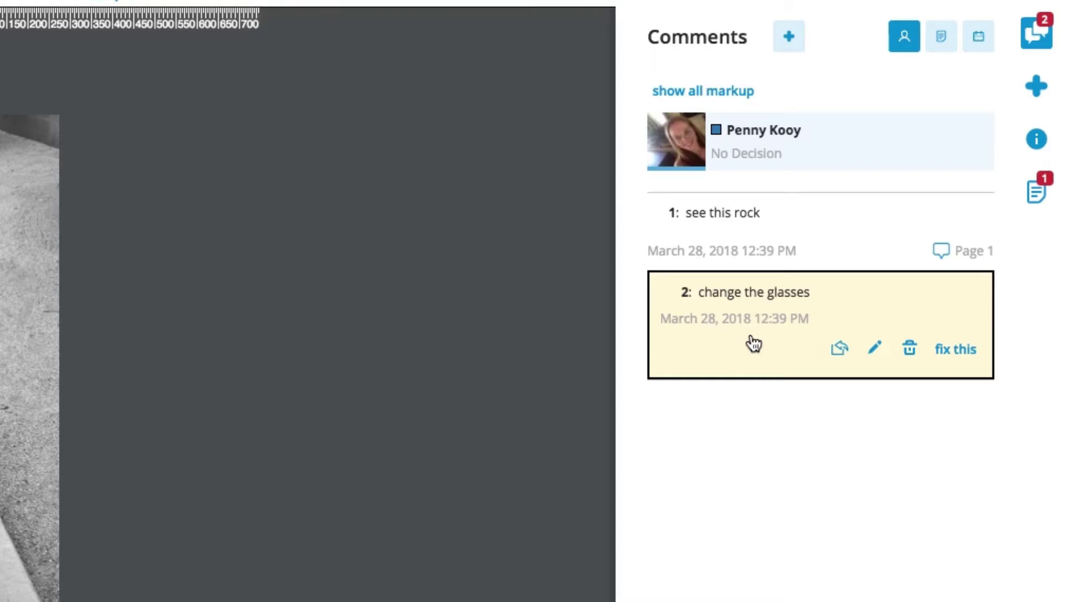
# Step: Expand the 'see this rock' comment to show its arrow markup
pyautogui.click(741, 218)
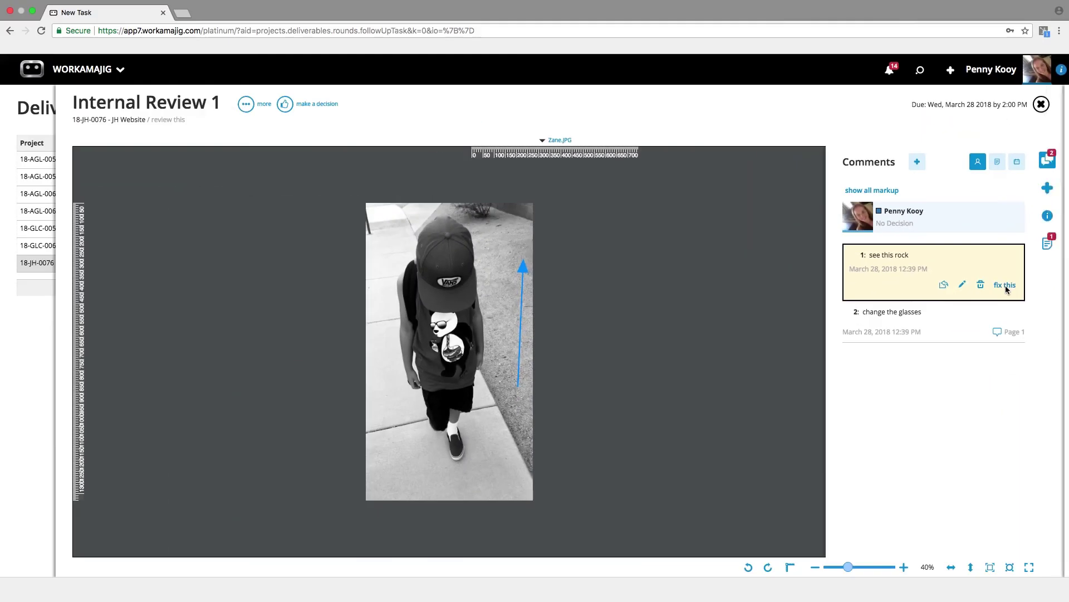
# Step: Assign the 'see this rock' comment to follow-up task 1.3 - Client Concept Revisions and save
pyautogui.click(951, 339)
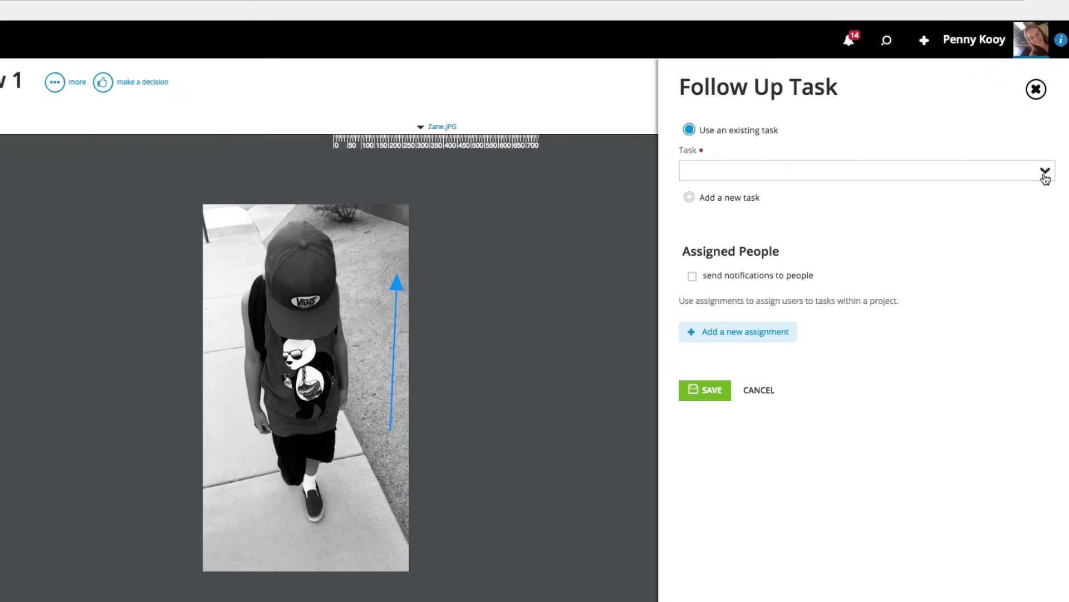
pyautogui.click(1046, 176)
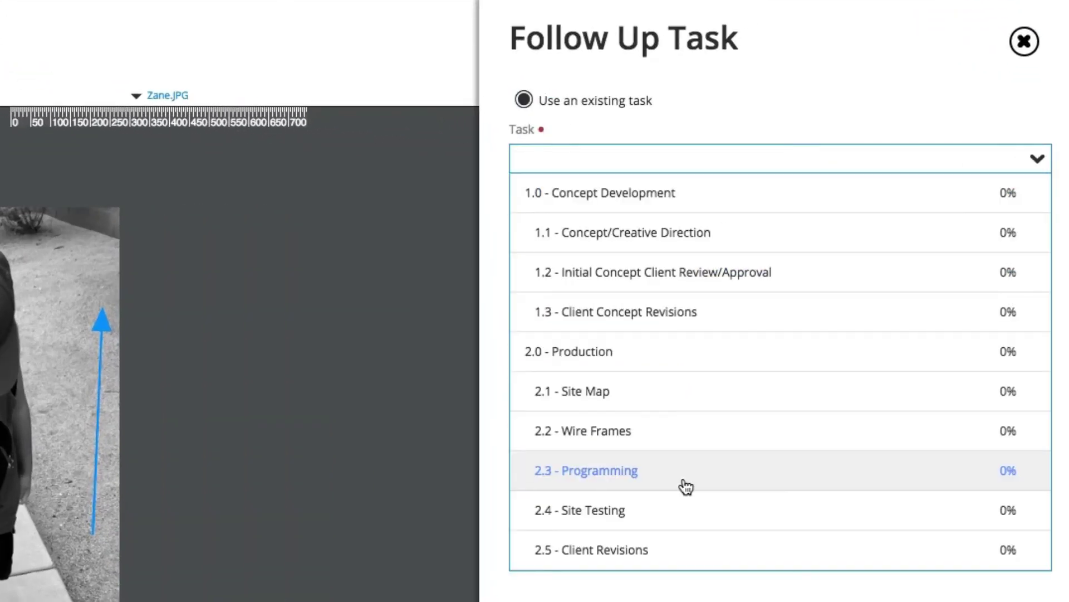
pyautogui.click(681, 320)
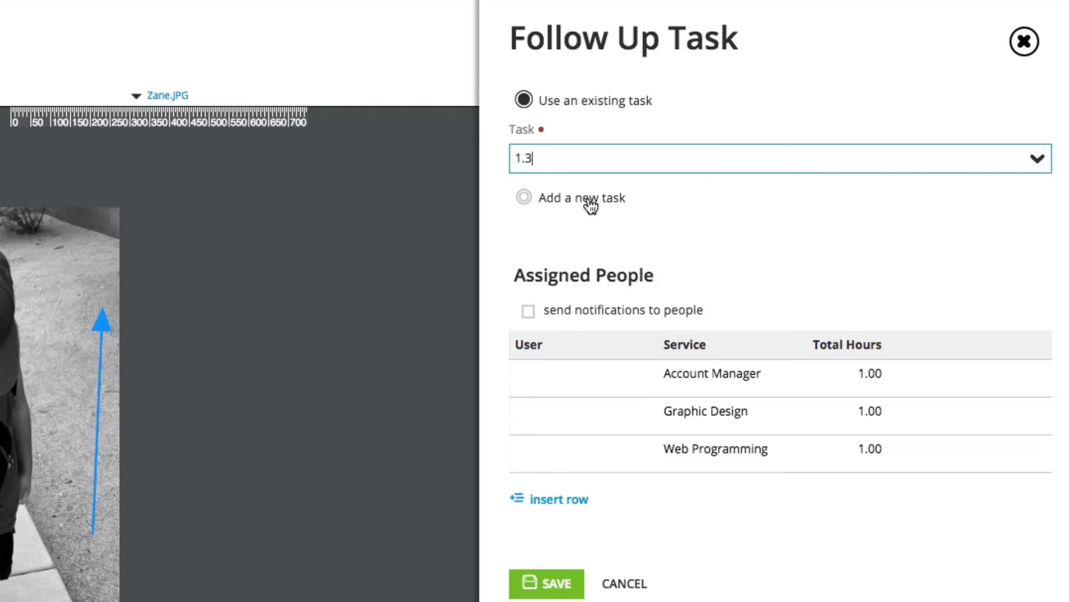
pyautogui.click(557, 585)
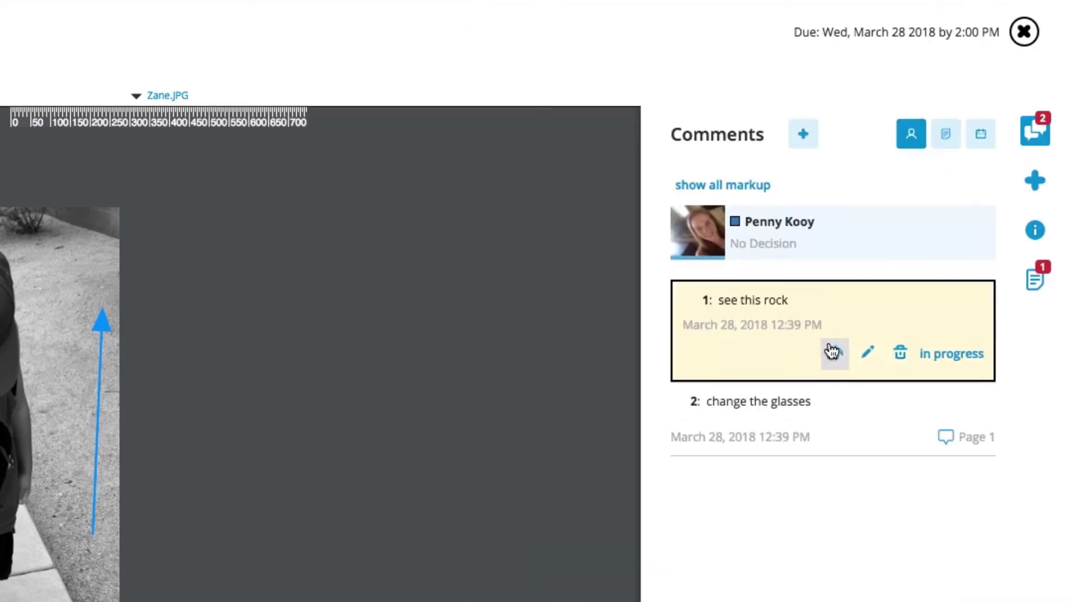